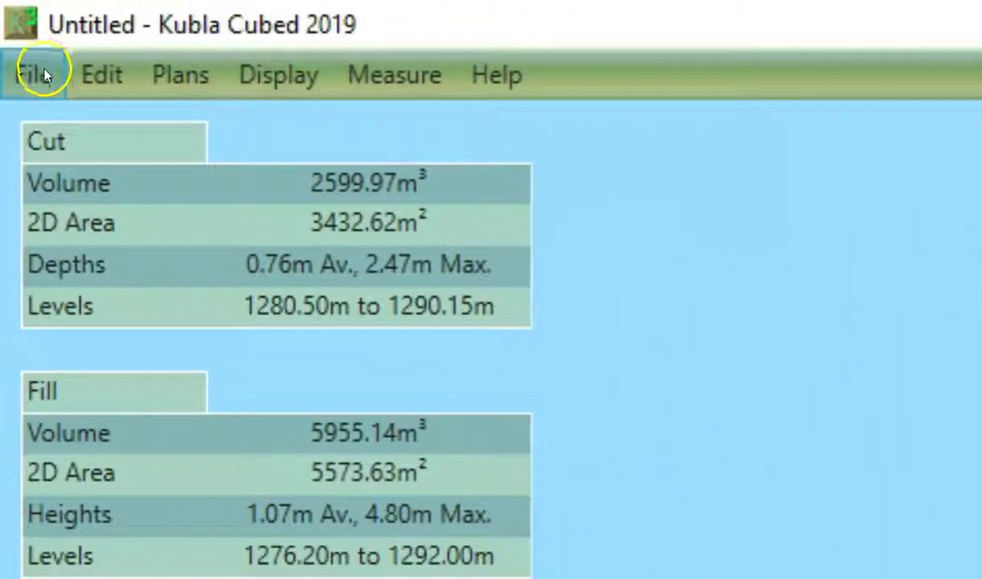
# Bring up the Land XML export dialog for the Bulk Earthworks phase from the File menu
pyautogui.click(37, 76)
pyautogui.moveTo(98, 473)
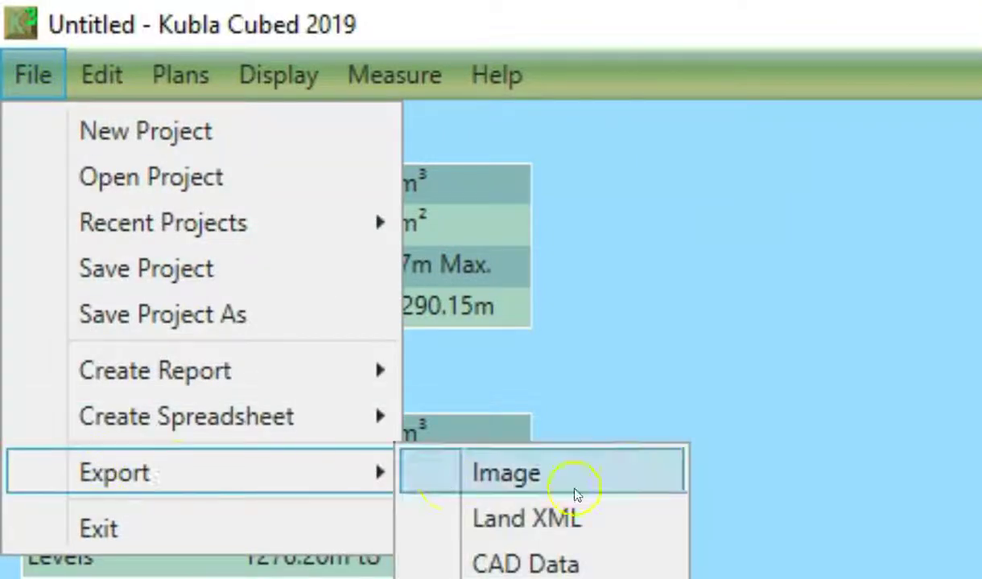
pyautogui.click(636, 508)
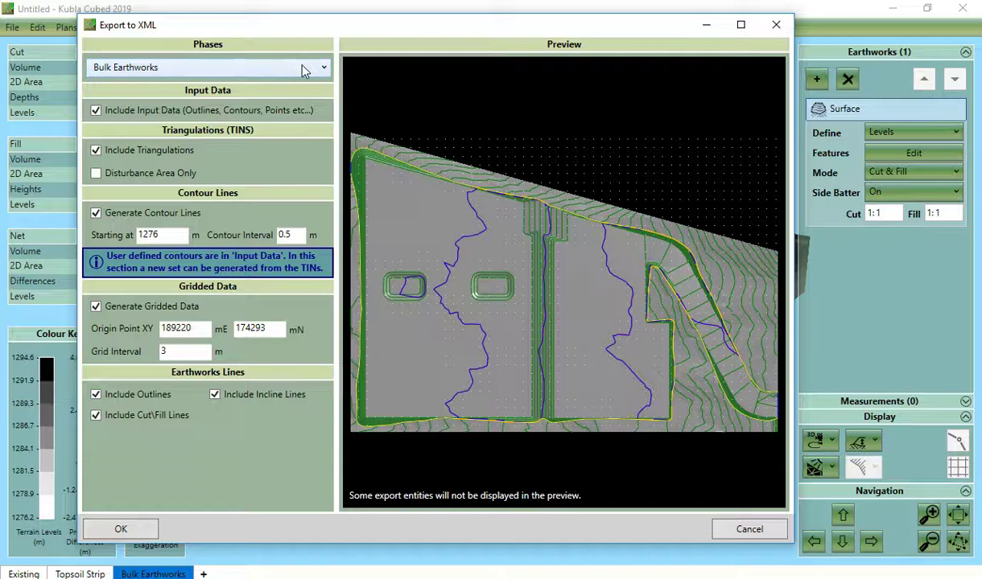
pyautogui.click(303, 71)
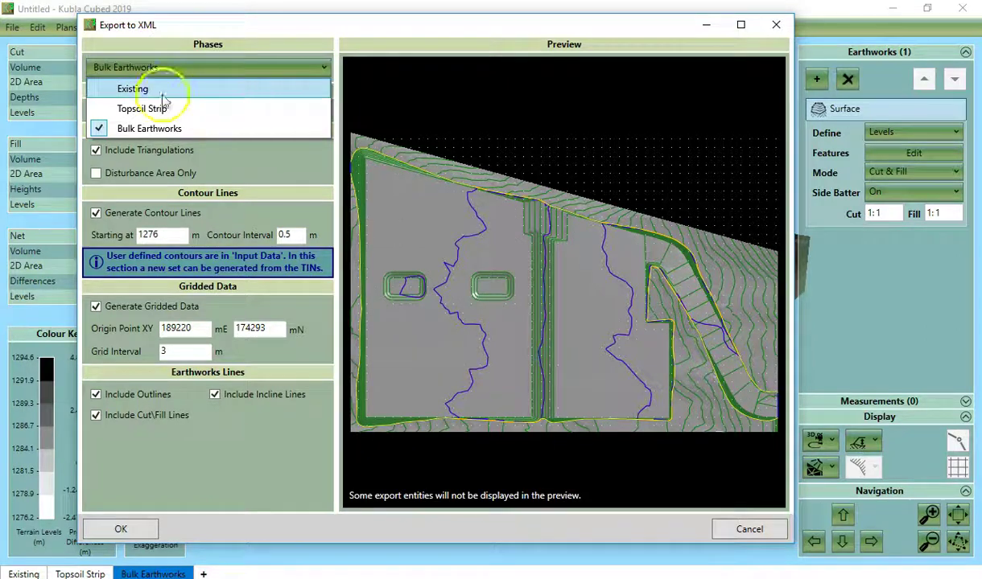
pyautogui.click(98, 90)
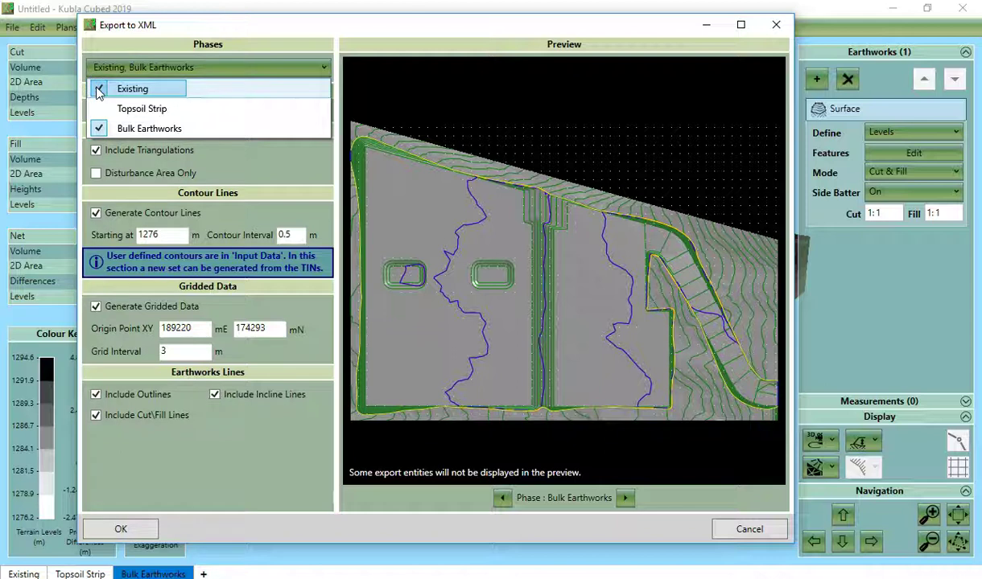
pyautogui.click(99, 94)
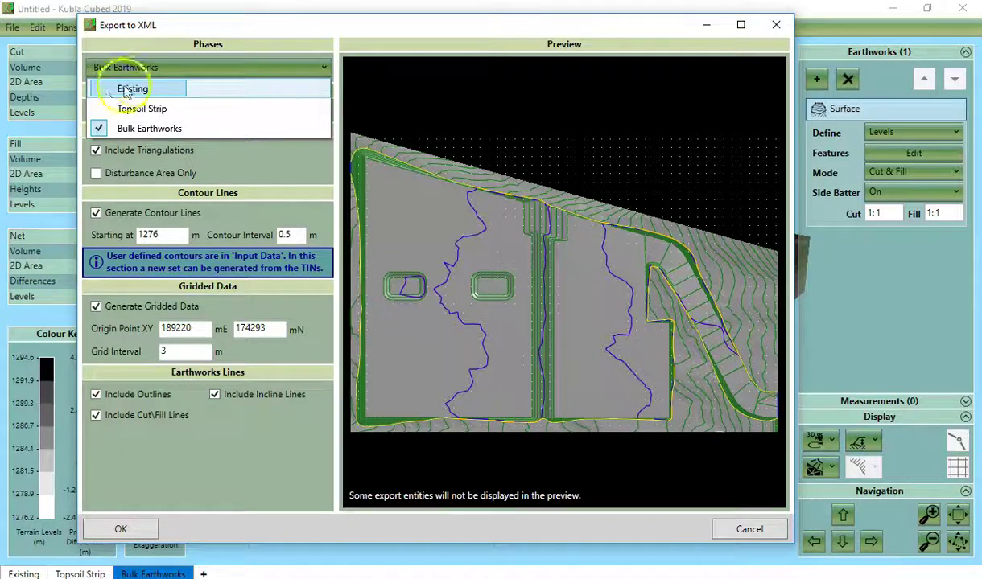
pyautogui.click(176, 68)
pyautogui.click(280, 40)
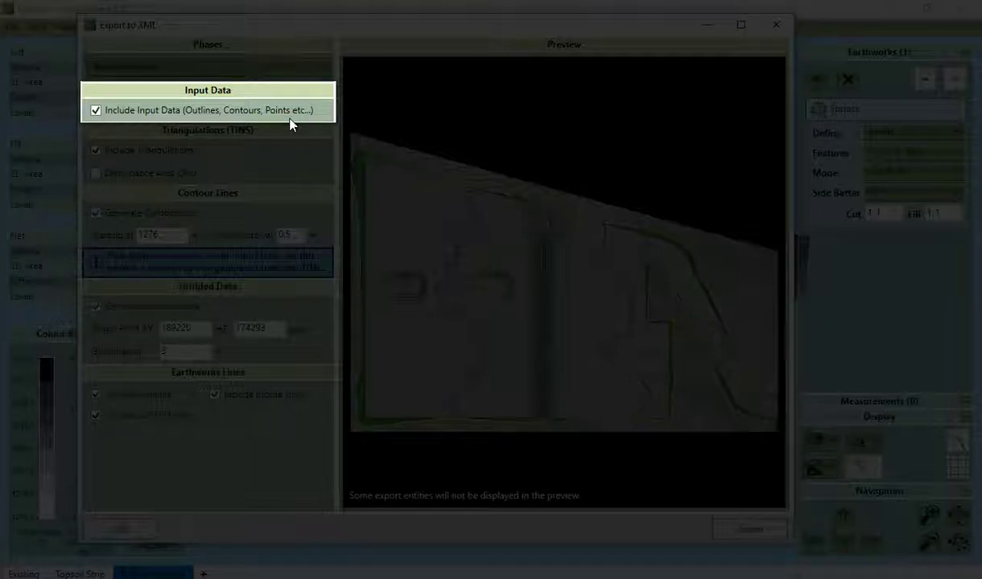
# Untick Include Input Data and leave Disturbance Area Only unticked in the XML export
pyautogui.click(95, 111)
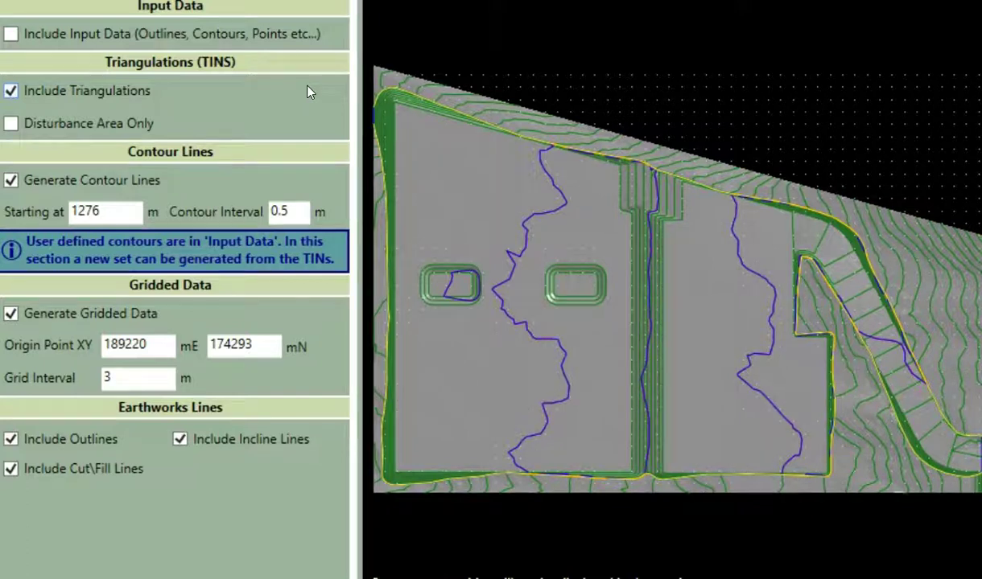
pyautogui.click(12, 124)
pyautogui.click(12, 123)
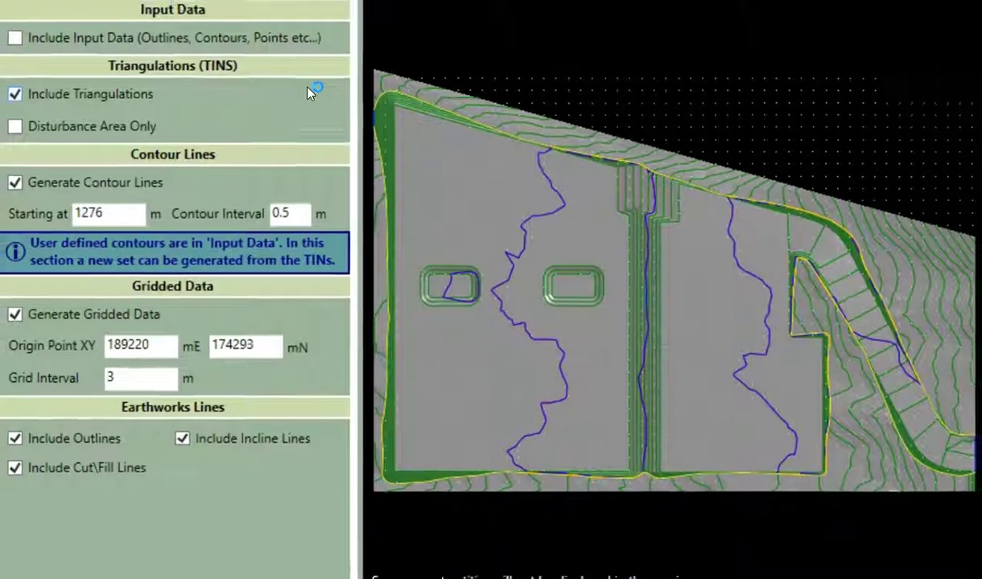
pyautogui.click(308, 94)
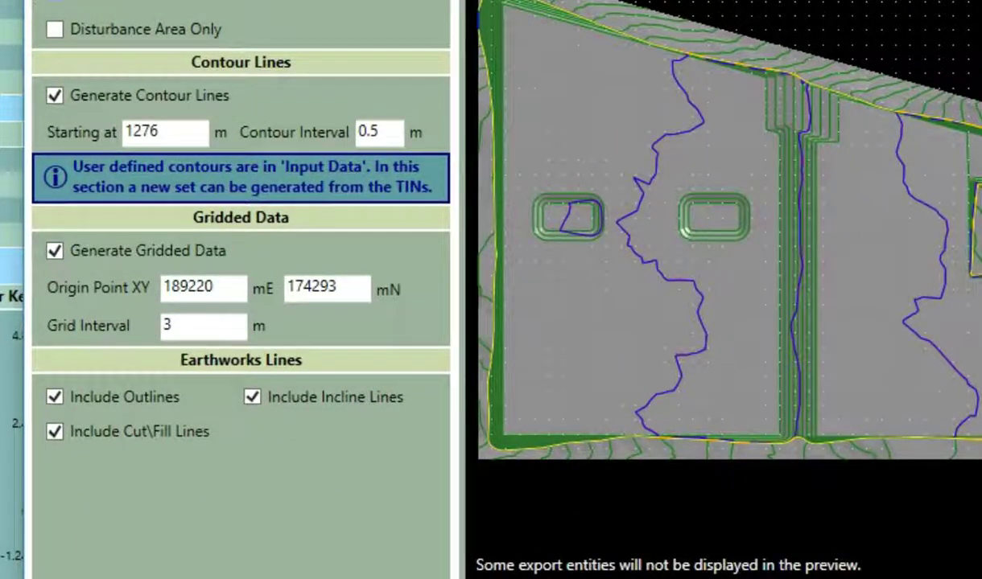
pyautogui.click(402, 24)
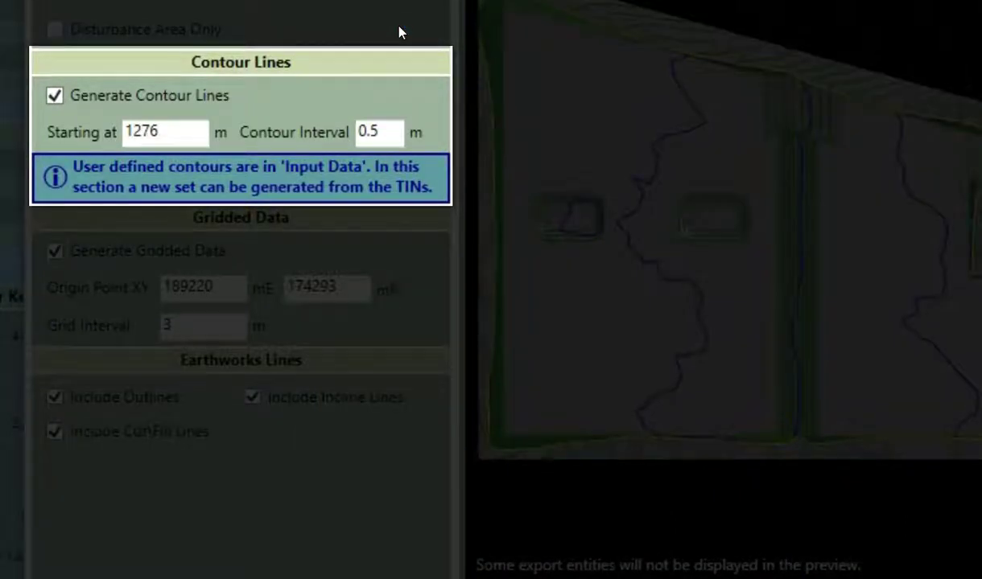
pyautogui.click(351, 502)
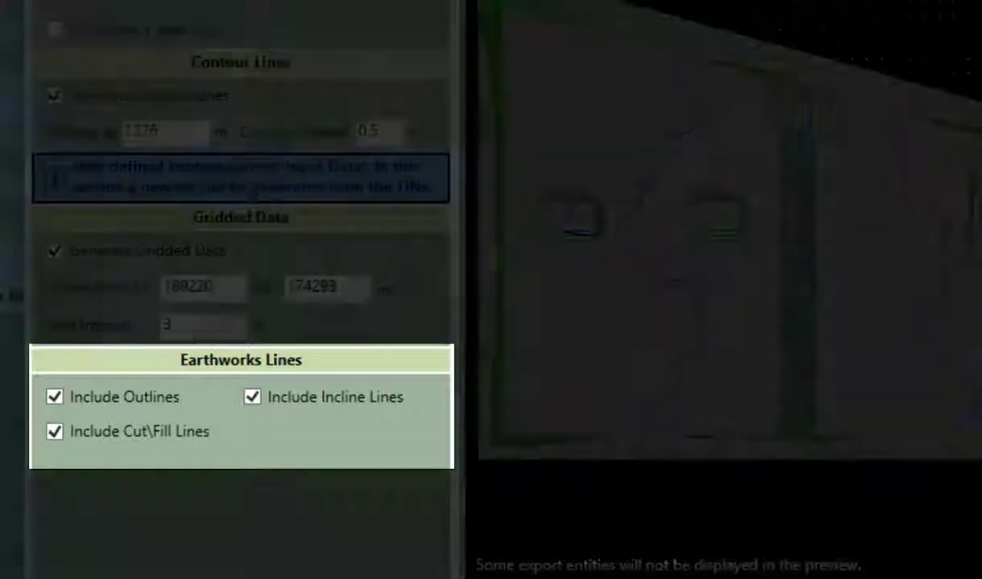
pyautogui.click(351, 505)
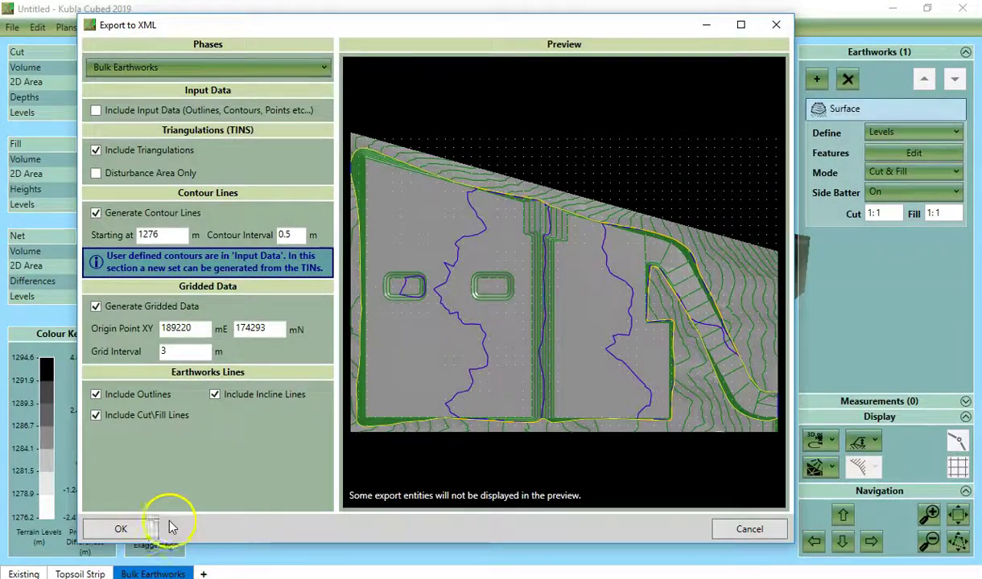
# Accept the export settings and save the LandXML file as Untitled.xml on the Desktop
pyautogui.click(144, 530)
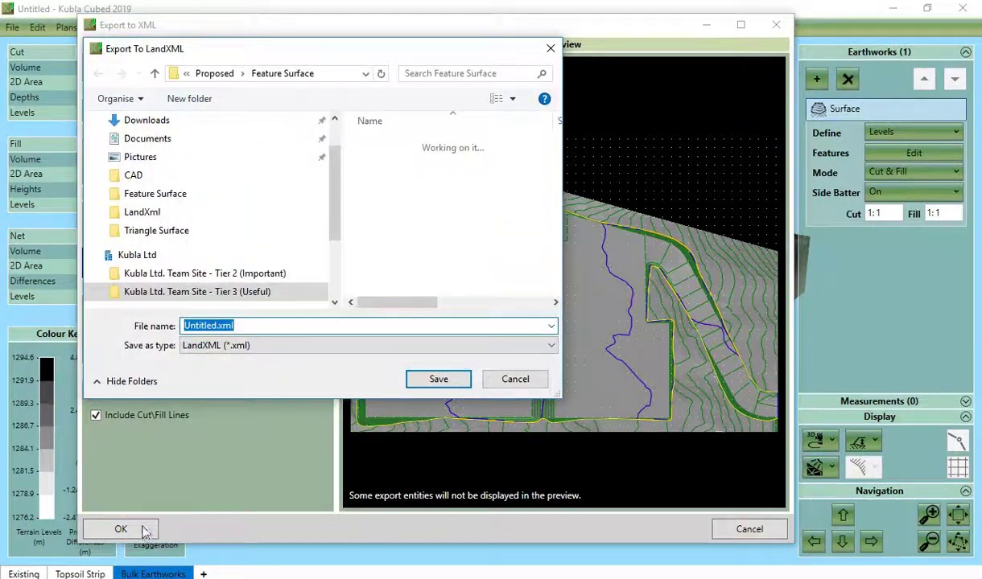
pyautogui.scroll(2, 171, 164)
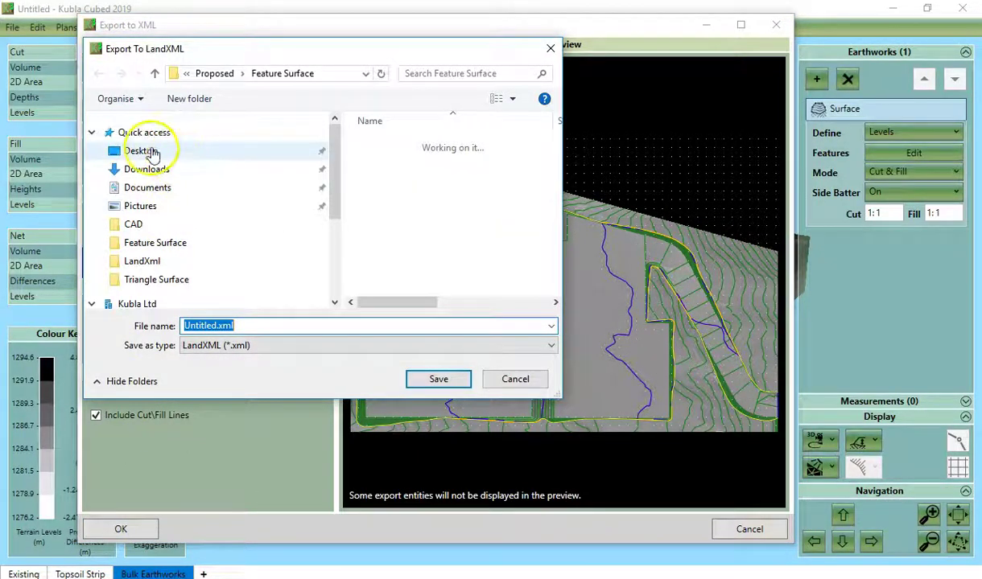
pyautogui.click(148, 151)
pyautogui.click(439, 380)
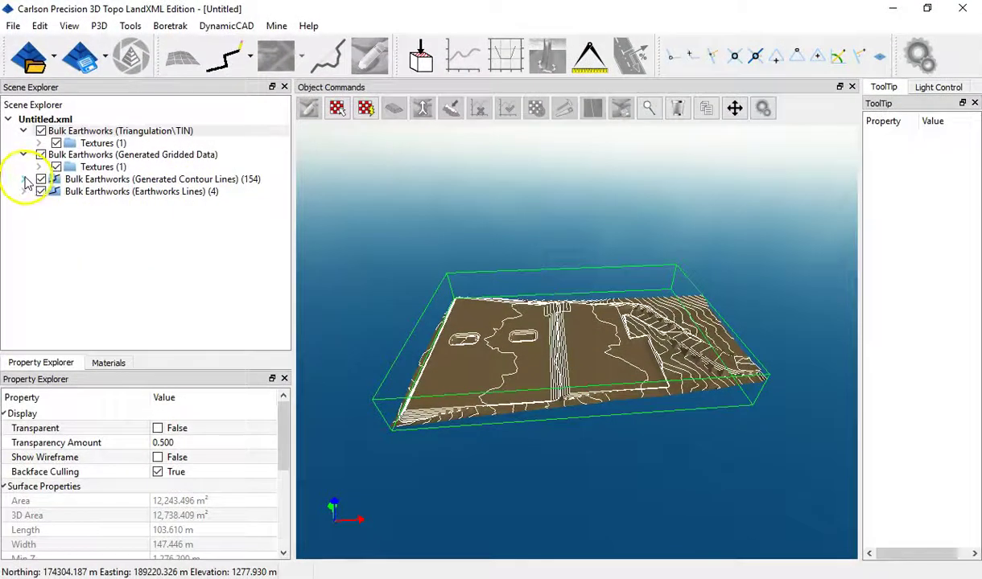
pyautogui.click(24, 179)
pyautogui.scroll(-4, 158, 230)
pyautogui.scroll(4, 157, 250)
pyautogui.scroll(-5, 158, 258)
pyautogui.scroll(5, 145, 266)
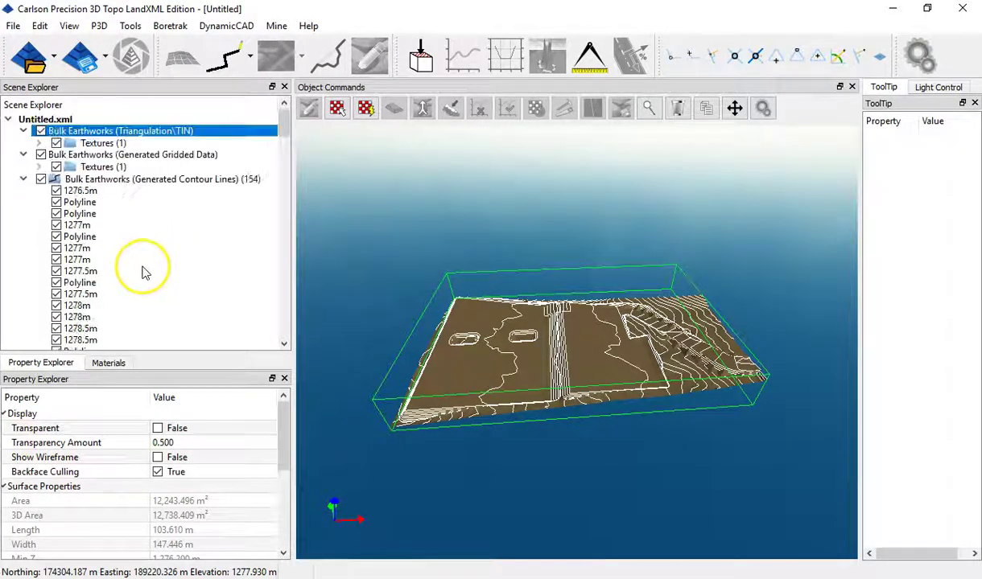
pyautogui.click(21, 180)
pyautogui.click(23, 192)
pyautogui.click(20, 216)
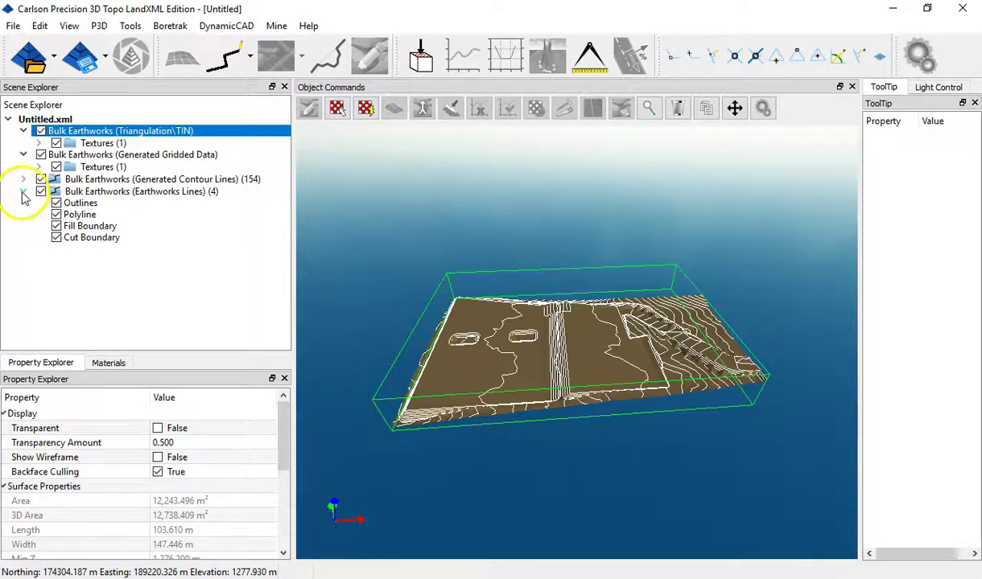
pyautogui.click(24, 192)
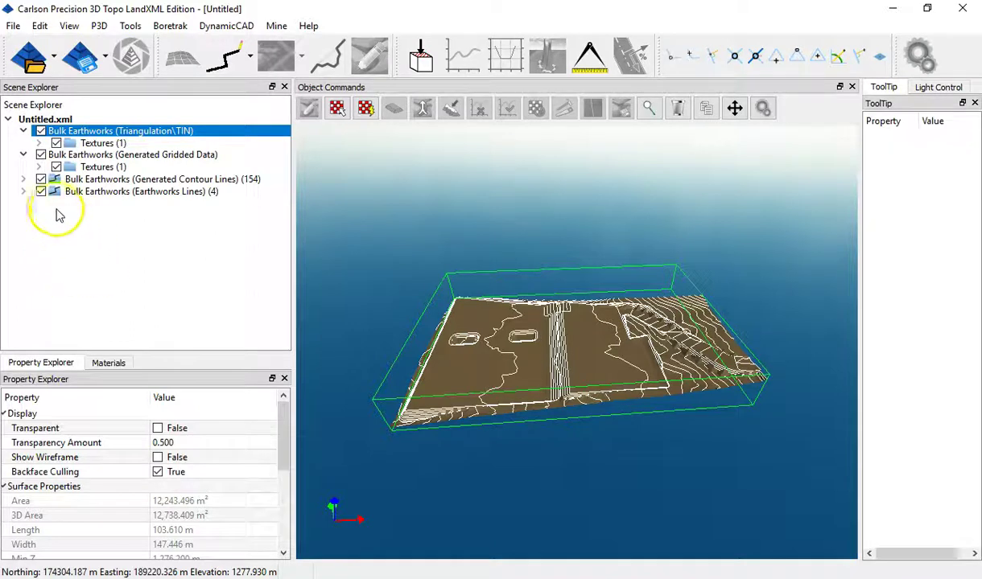
pyautogui.click(23, 179)
pyautogui.scroll(-3, 124, 272)
pyautogui.scroll(3, 94, 258)
pyautogui.click(24, 178)
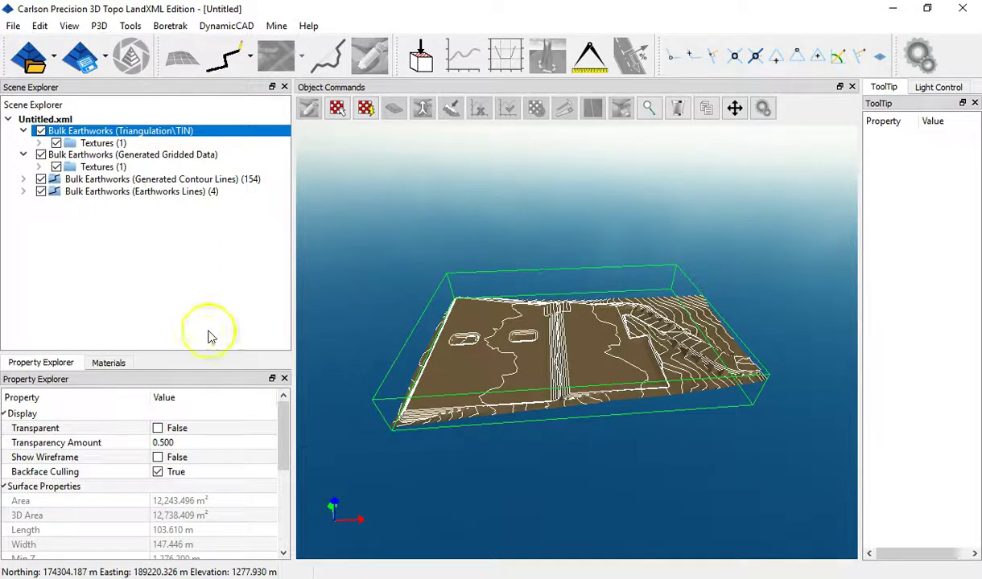
pyautogui.moveTo(460, 344); pyautogui.dragTo(592, 373)
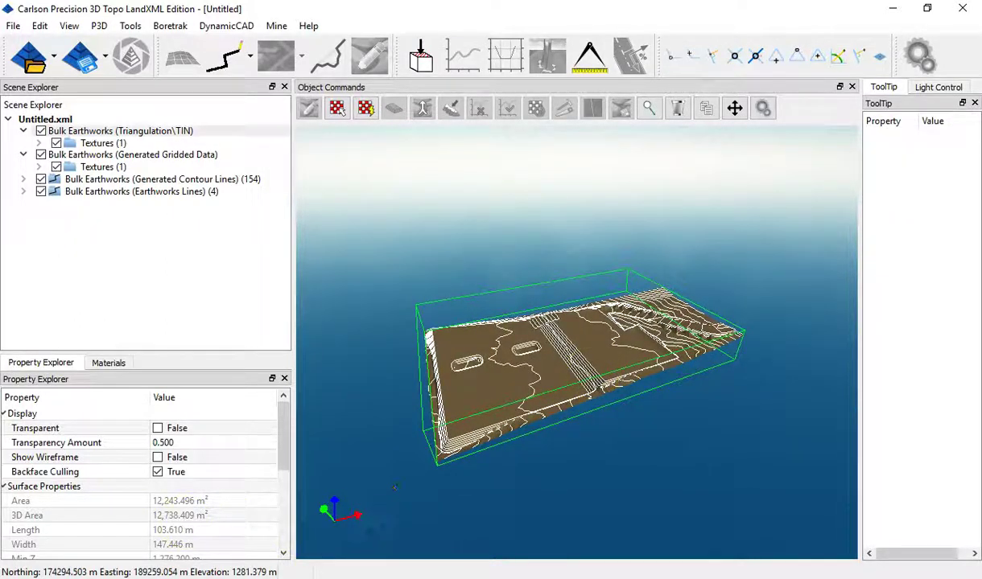